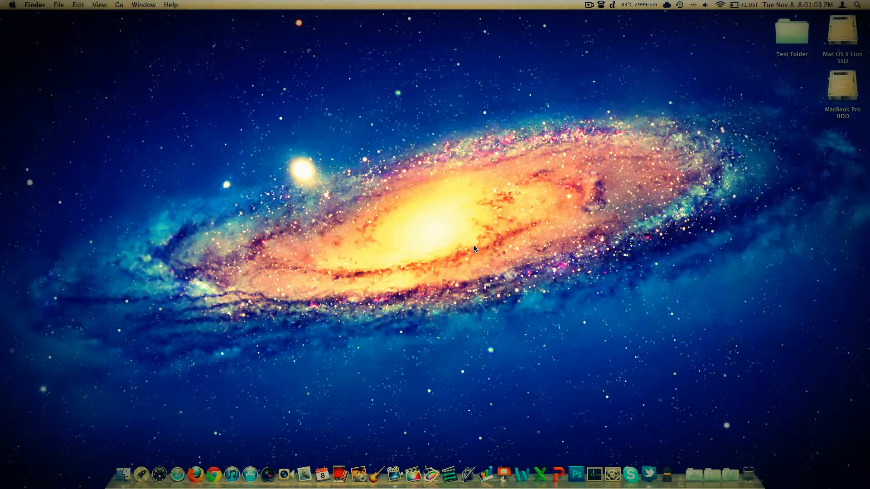
Open Test Folder from the desktop and preview the image Seinfeld - 2x07 with Quick Look.
double_click(794, 36)
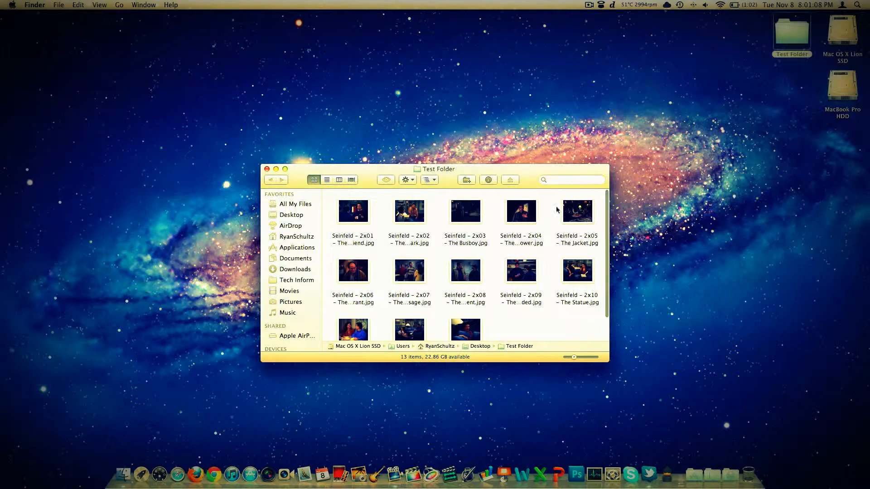
drag(447, 185, 447, 170)
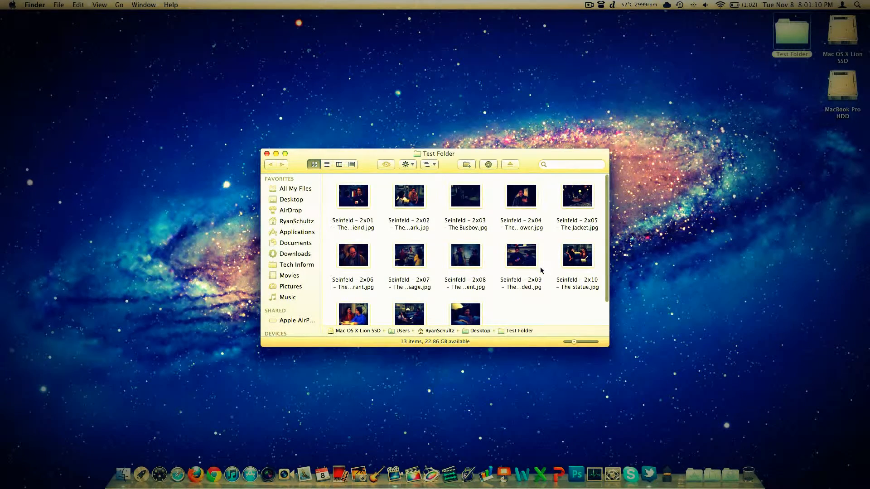
scroll(540, 267, down, 3)
click(413, 236)
key(space)
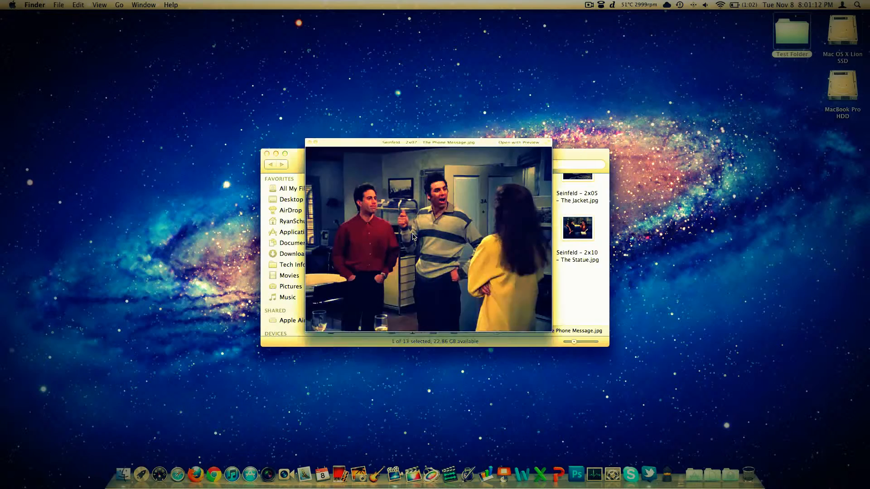
Browse the neighbouring images in Quick Look from Seinfeld - 2x06 through 2x11, and close the preview.
key(Left)
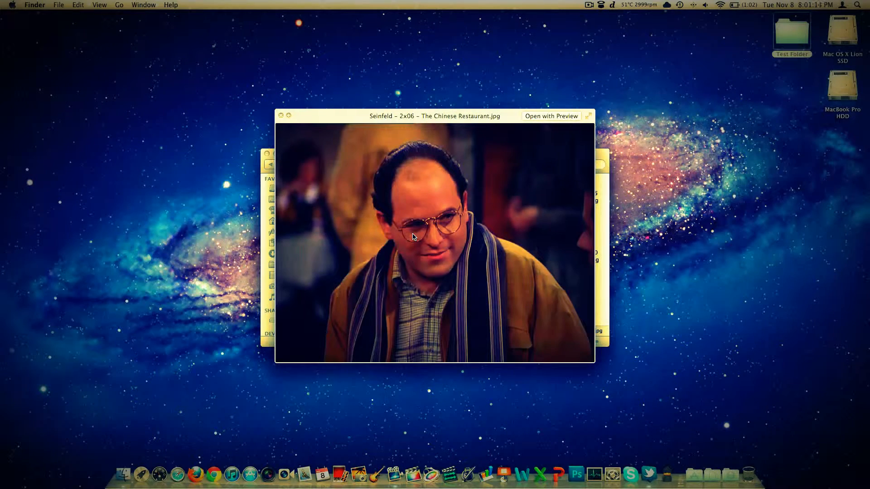
key(Right)
key(Right)
key(Right)
key(Right)
key(Right)
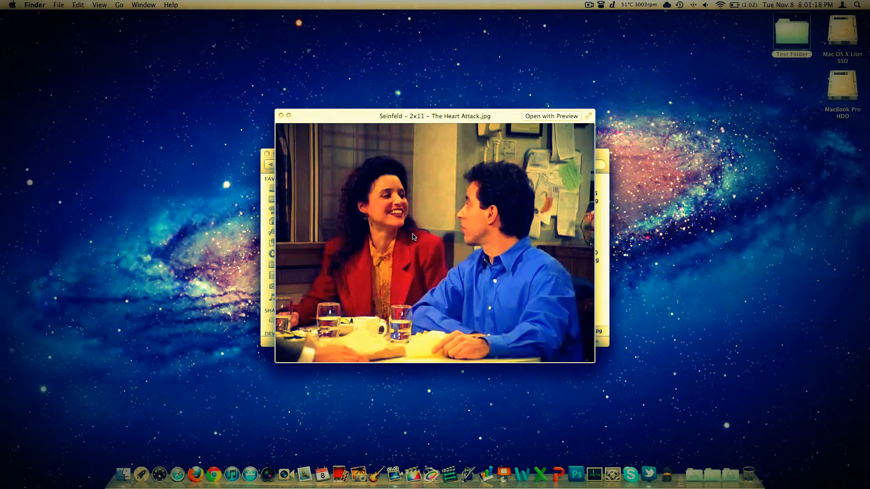
key(space)
scroll(415, 253, up, 3)
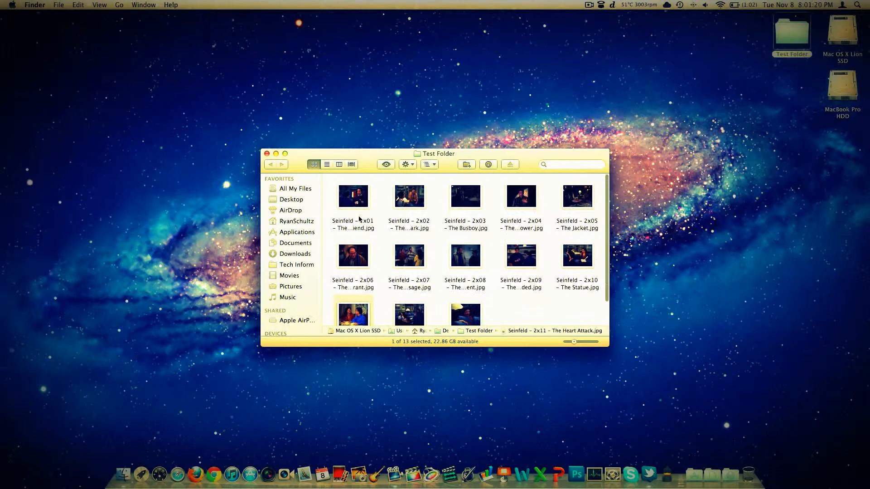
Select all 13 images in Test Folder and check which actions are available for the whole selection.
click(357, 213)
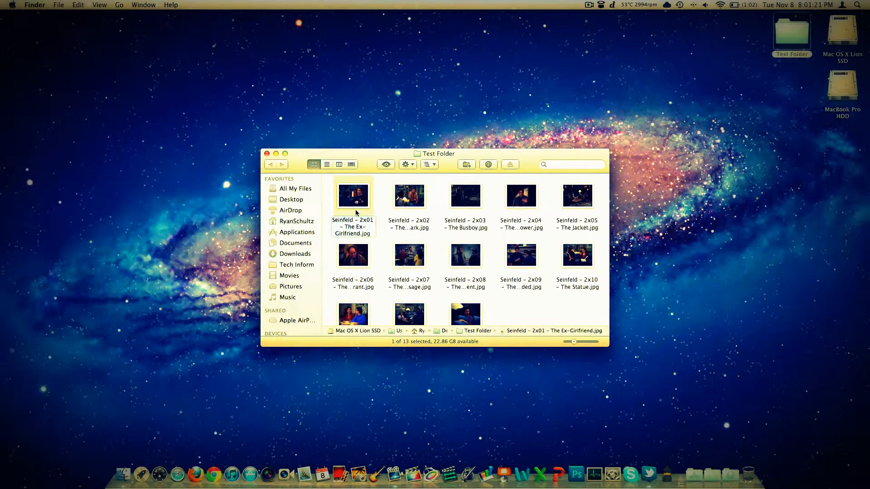
key(Return)
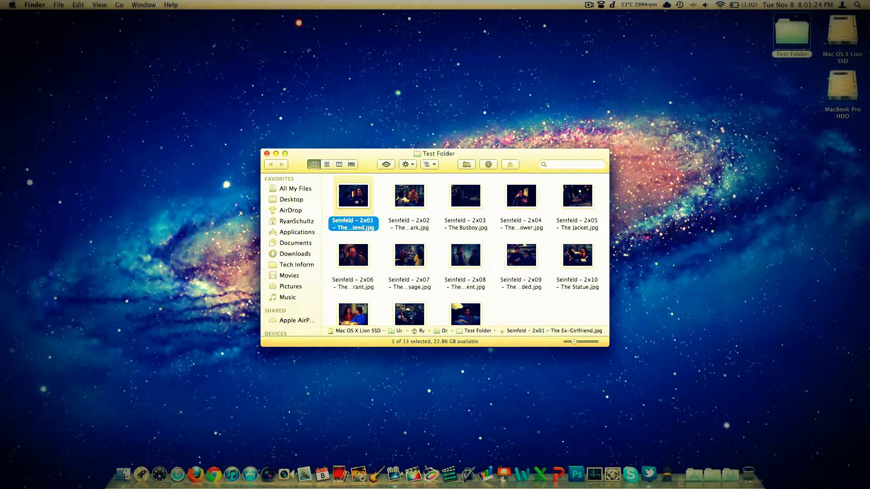
drag(586, 317, 355, 199)
right_click(352, 198)
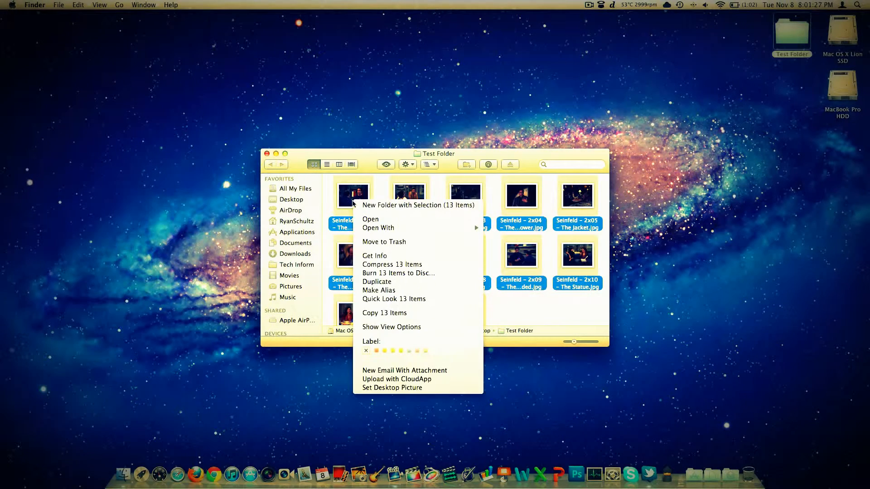
click(554, 318)
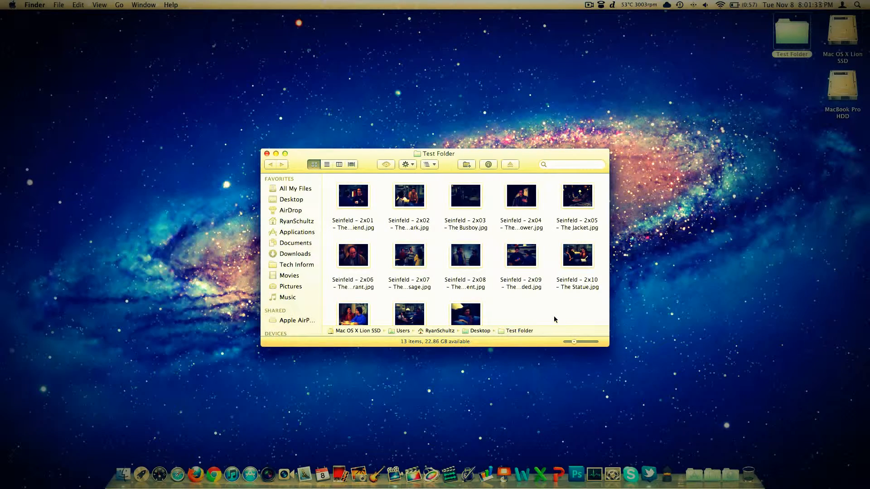
click(356, 198)
key(space)
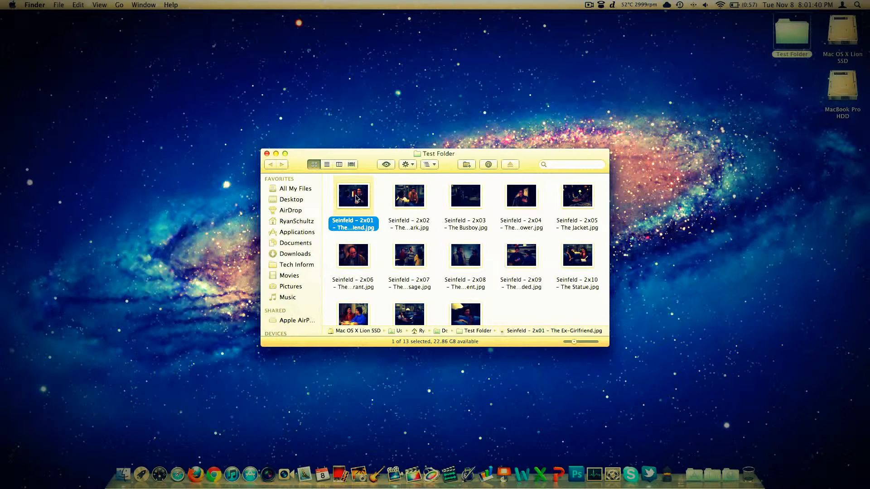
key(Return)
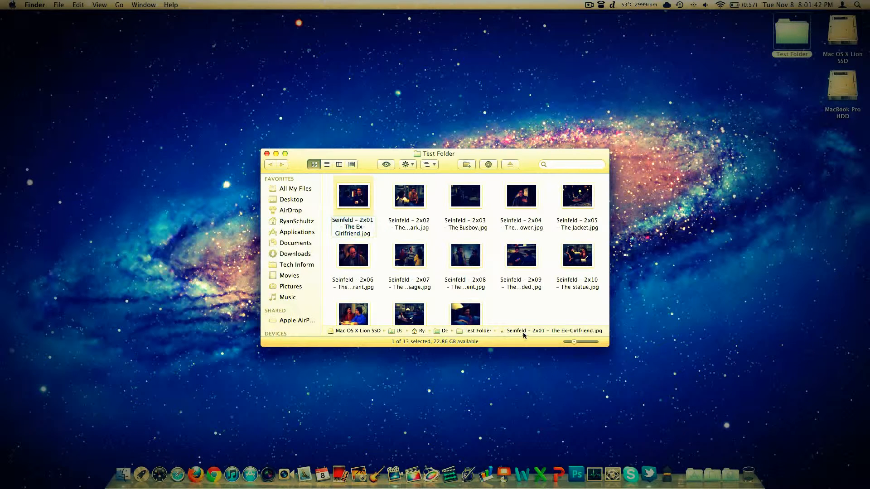
key(Return)
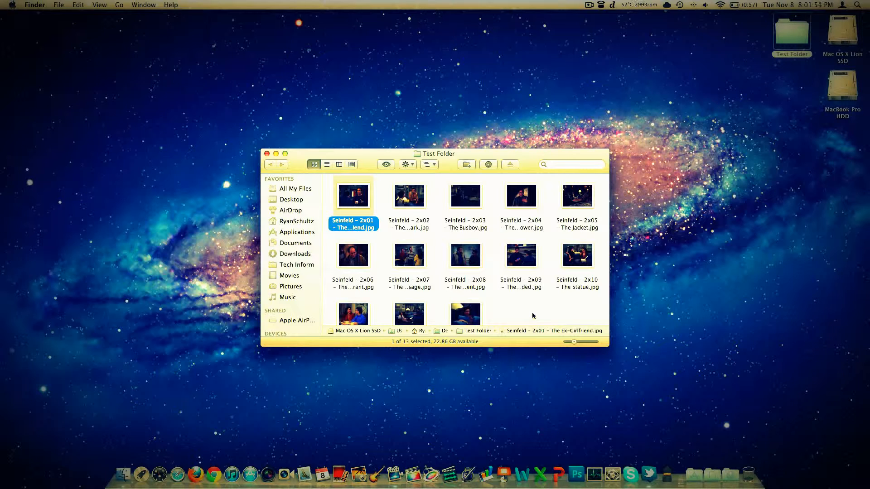
Switch to Automator through a Spotlight search for "auto" and create a new Workflow document.
key(super+space)
text(auto)
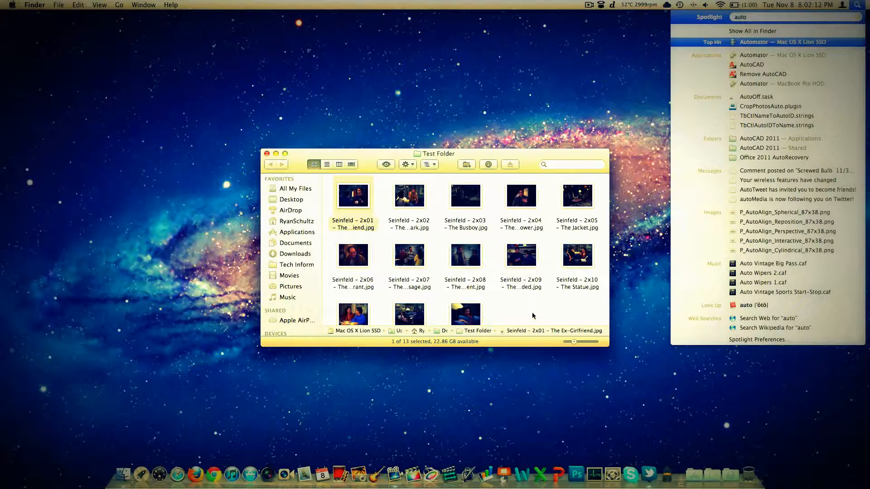
key(Return)
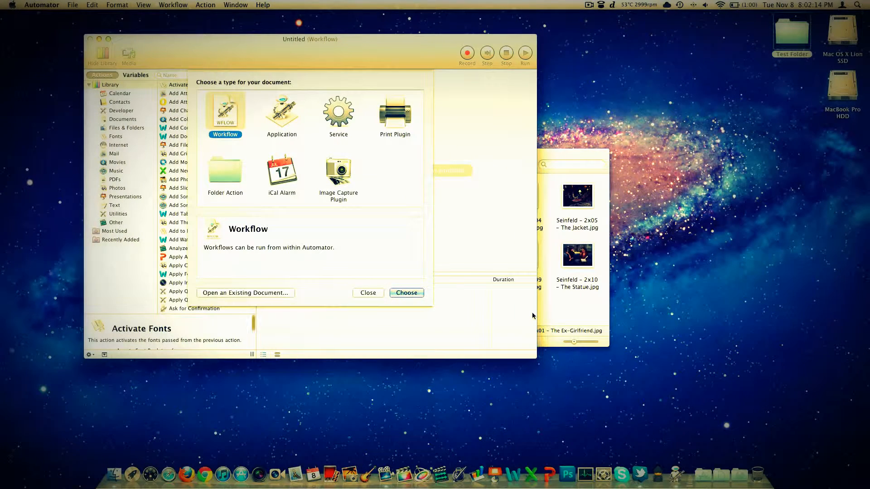
drag(272, 65, 335, 86)
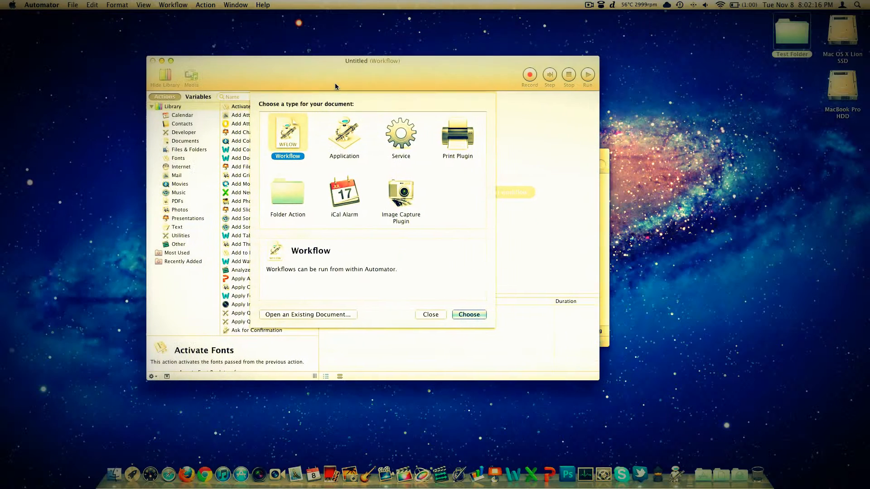
click(471, 315)
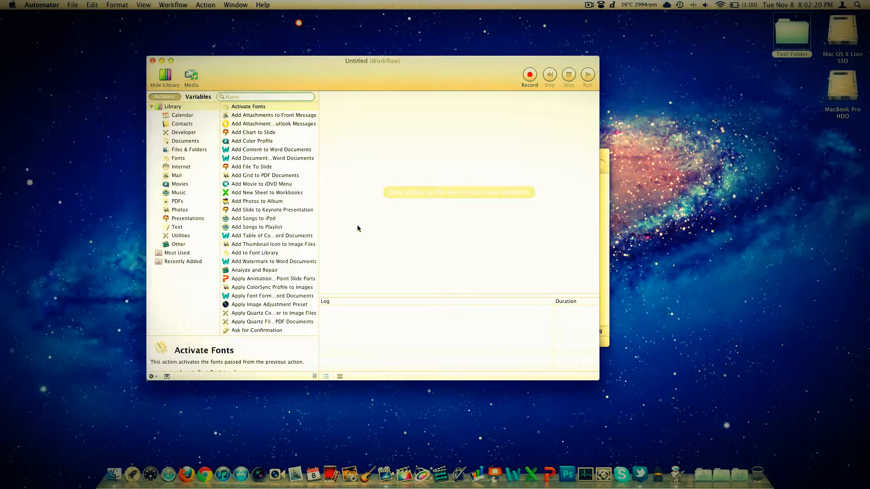
Find the Ask for Finder Items action in the library and add it to the workflow.
click(261, 98)
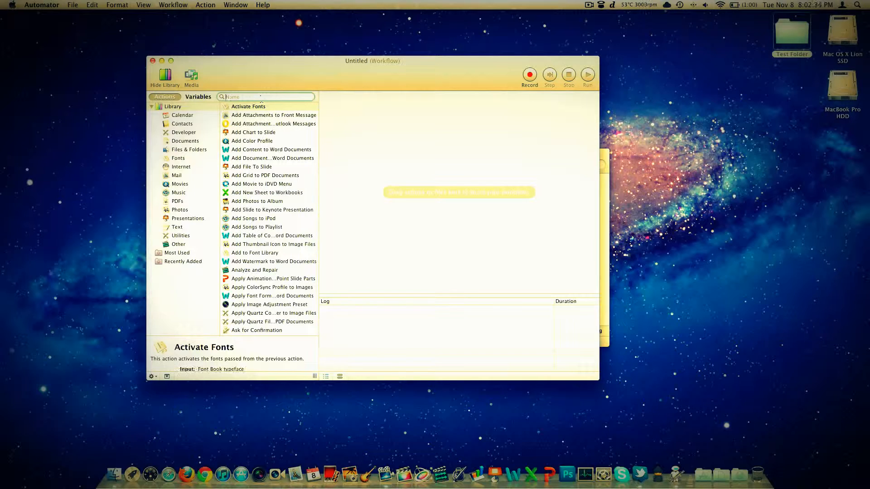
text(ask for)
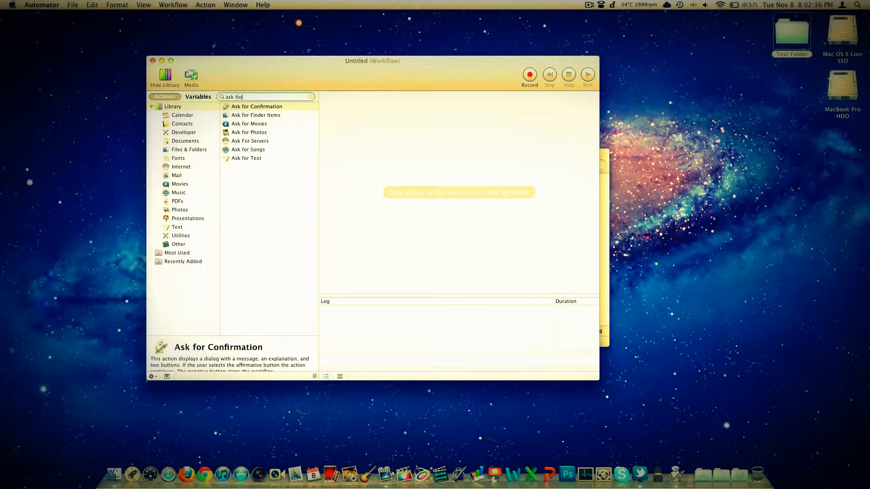
text( finder items)
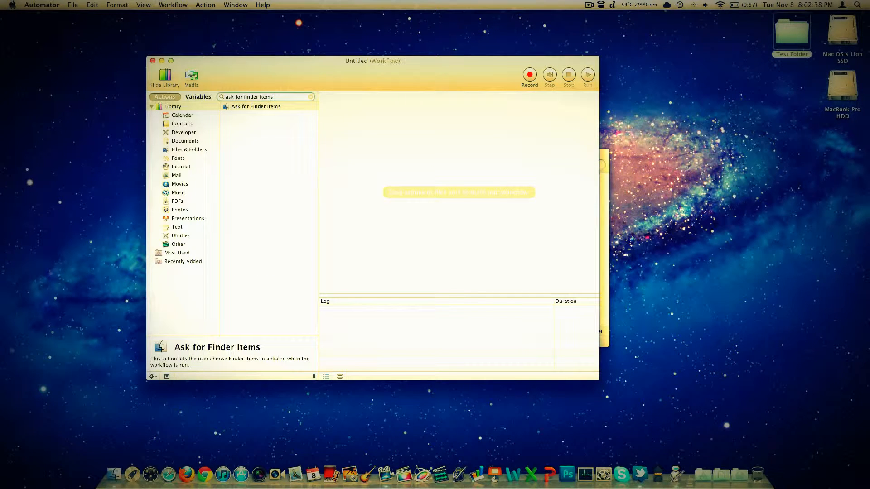
click(250, 106)
drag(250, 107, 381, 121)
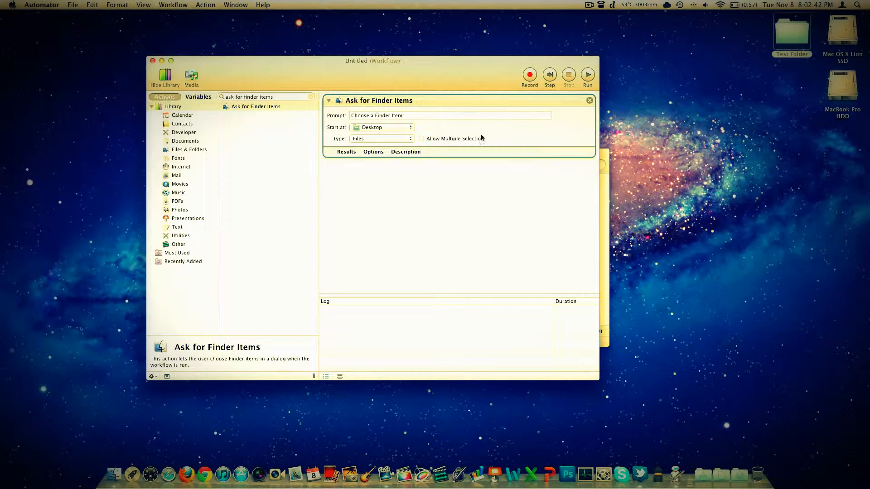
Search the action library for "rename" and add Rename Finder Items after the Ask for Finder Items action.
click(284, 98)
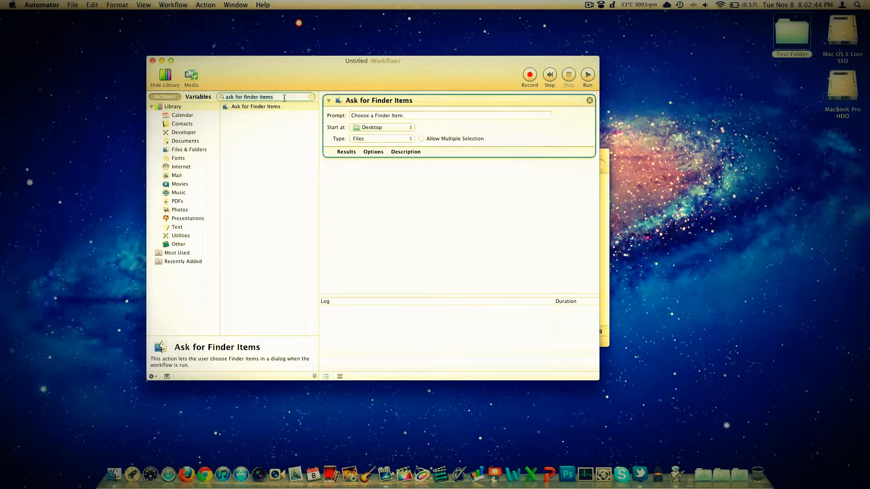
key(super+a)
key(BackSpace)
text(rename)
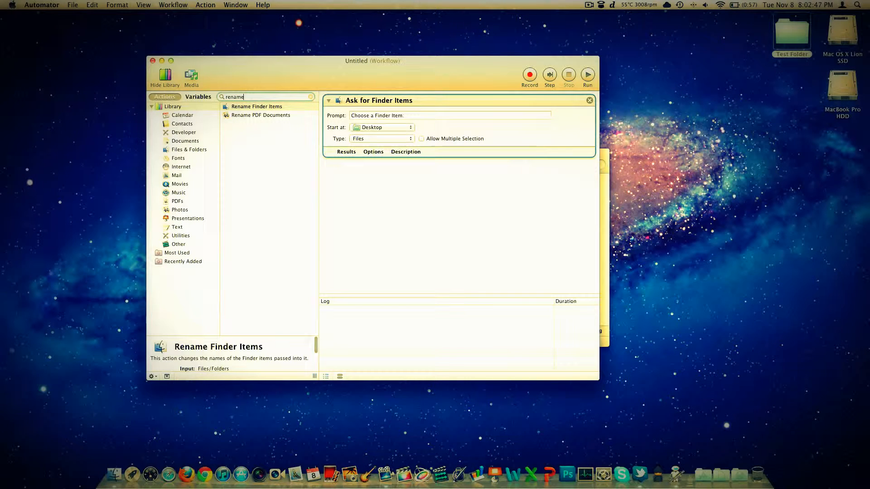
double_click(271, 109)
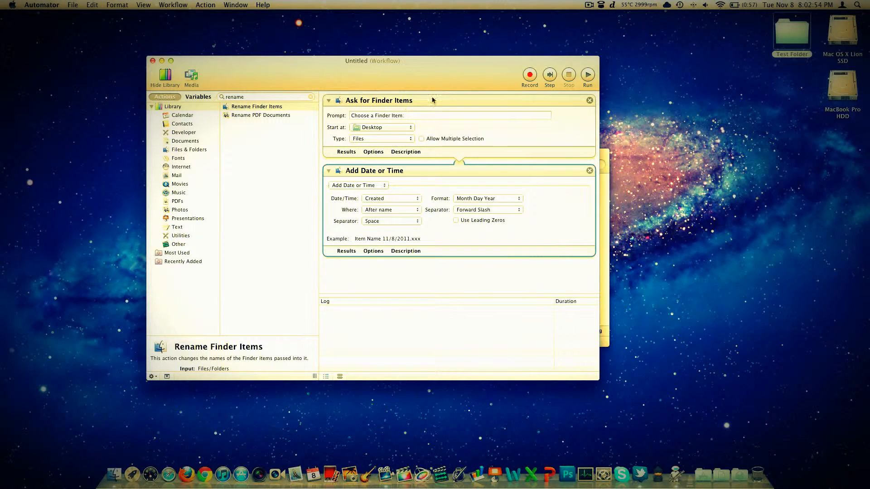
drag(443, 75, 461, 74)
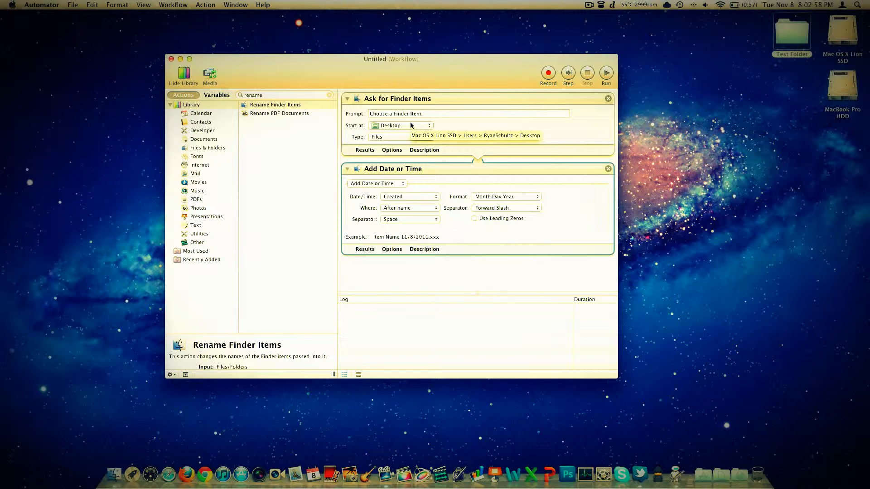
click(411, 126)
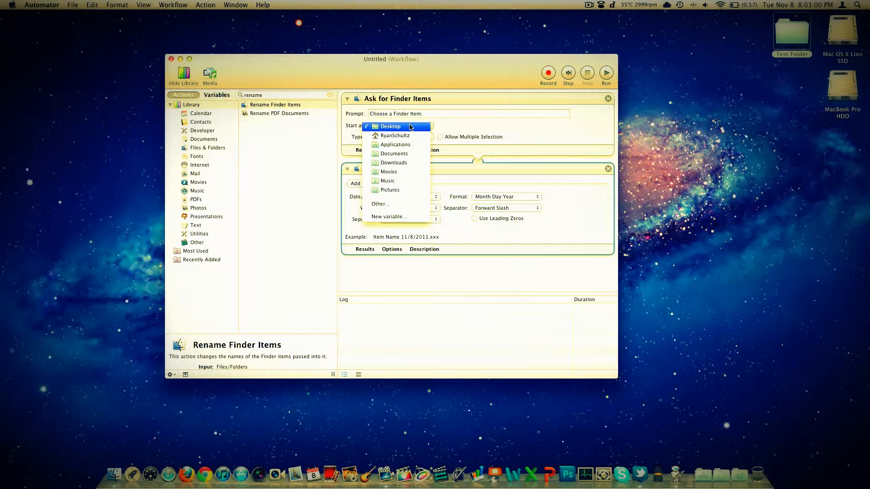
click(398, 205)
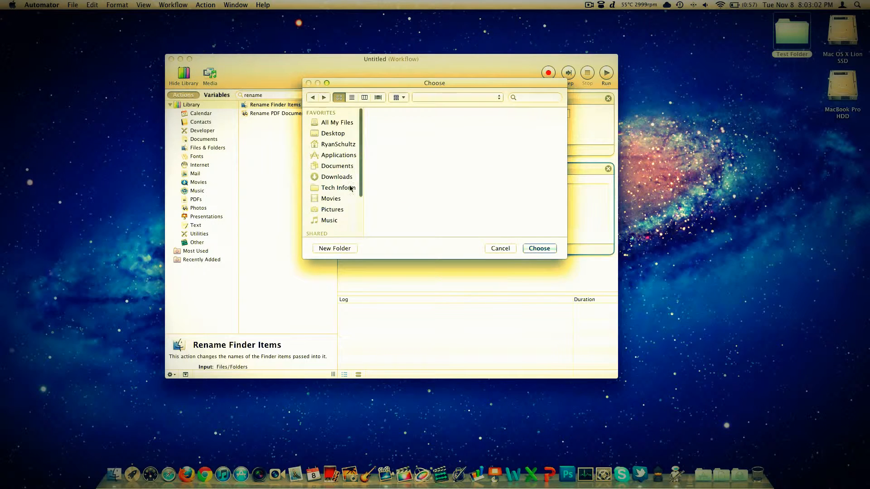
click(497, 249)
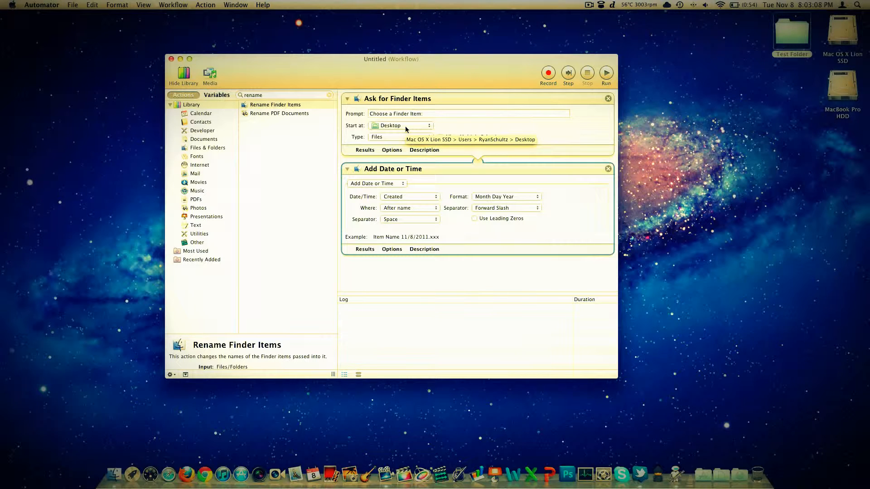
Keep the type set to Files and allow multiple selection in the Ask for Finder Items action.
click(385, 137)
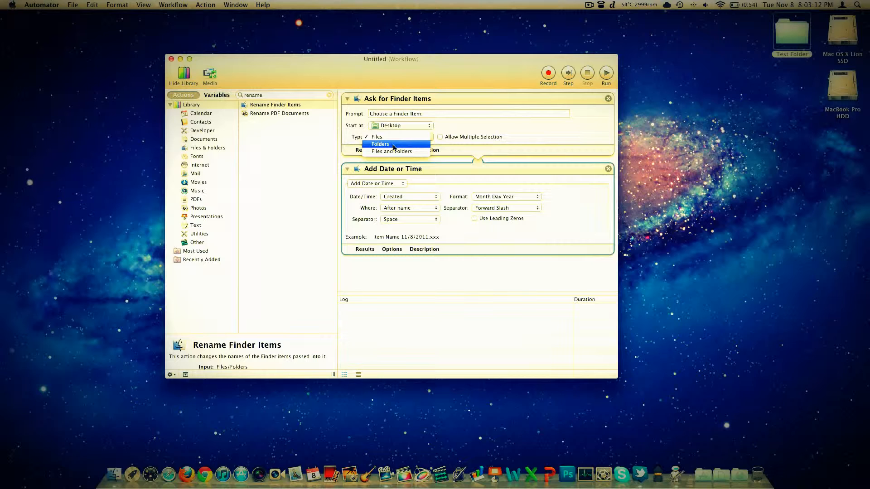
click(487, 139)
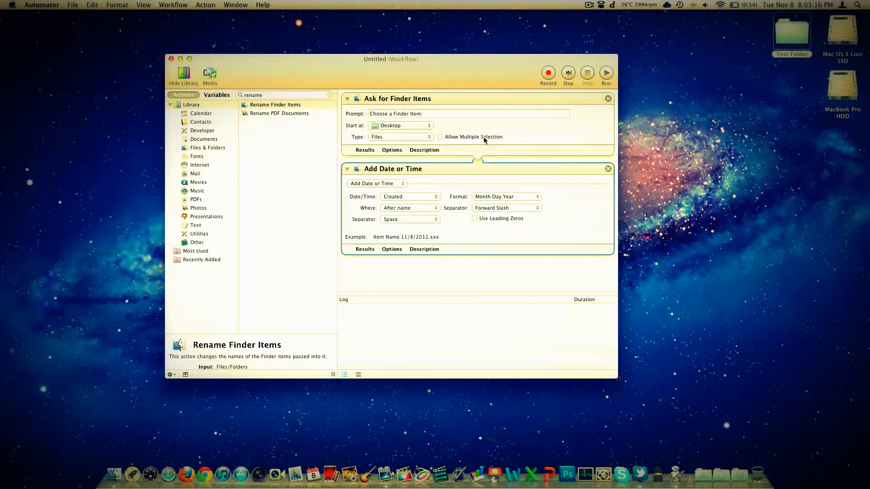
click(481, 137)
Rename the desktop folder Test Folder to "Test" and return to the Automator workflow.
click(789, 41)
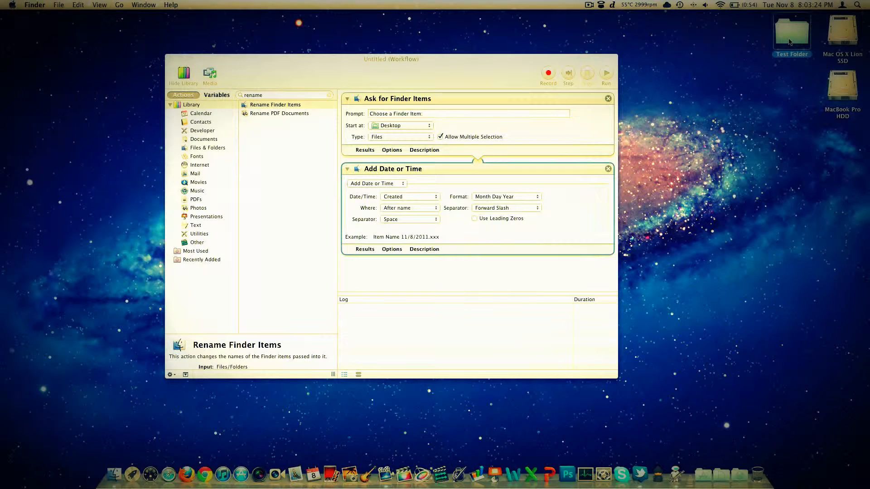
key(Return)
text(Test)
key(Return)
click(458, 165)
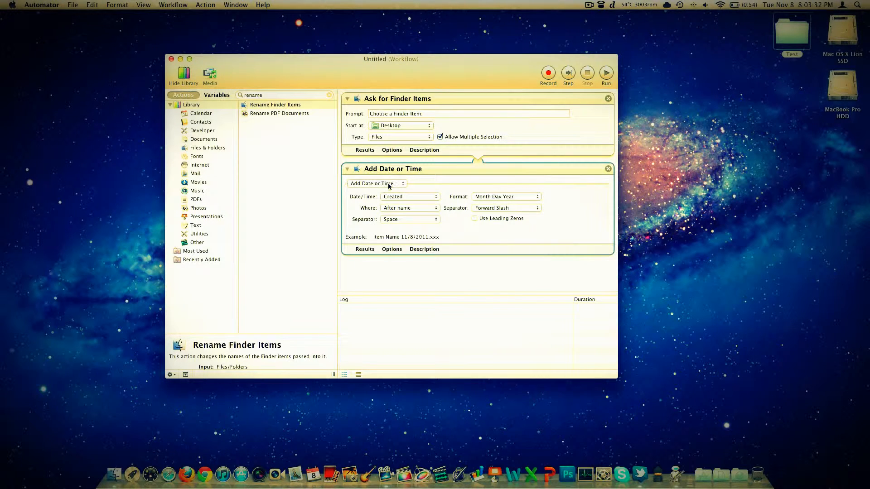
Switch the rename action to Make Sequential and add the number to the new name "Seinfeld".
click(389, 185)
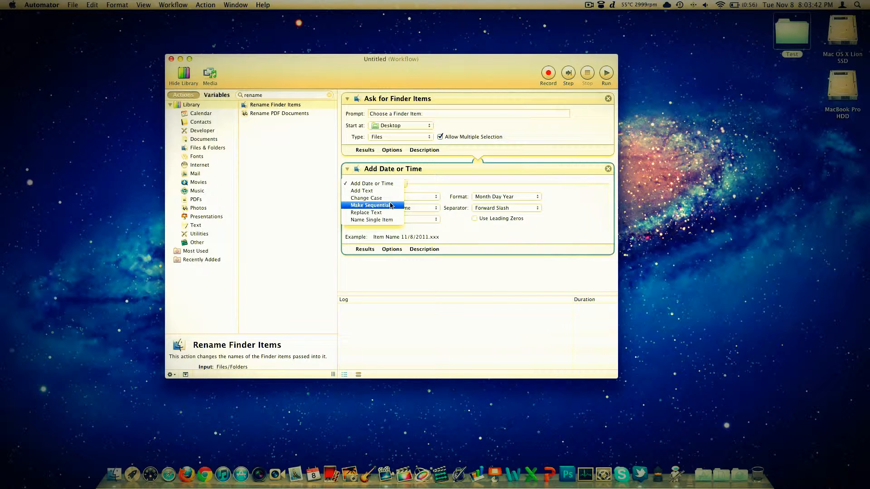
click(392, 205)
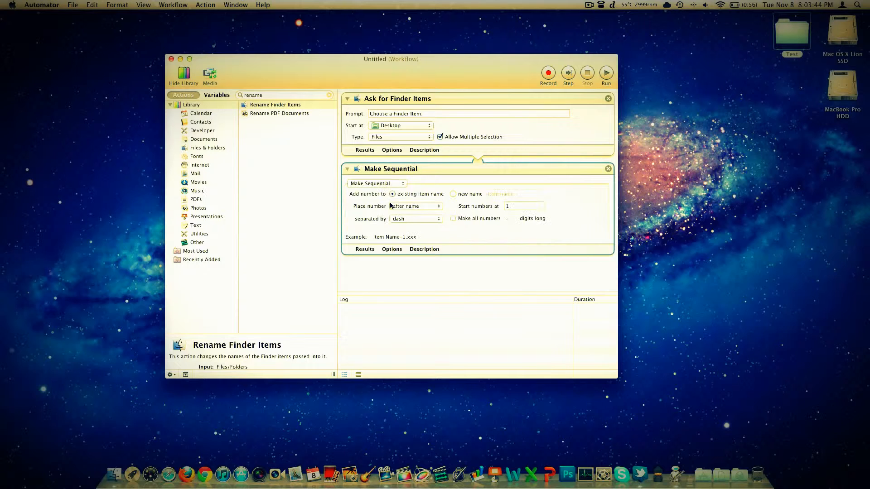
click(470, 194)
click(502, 194)
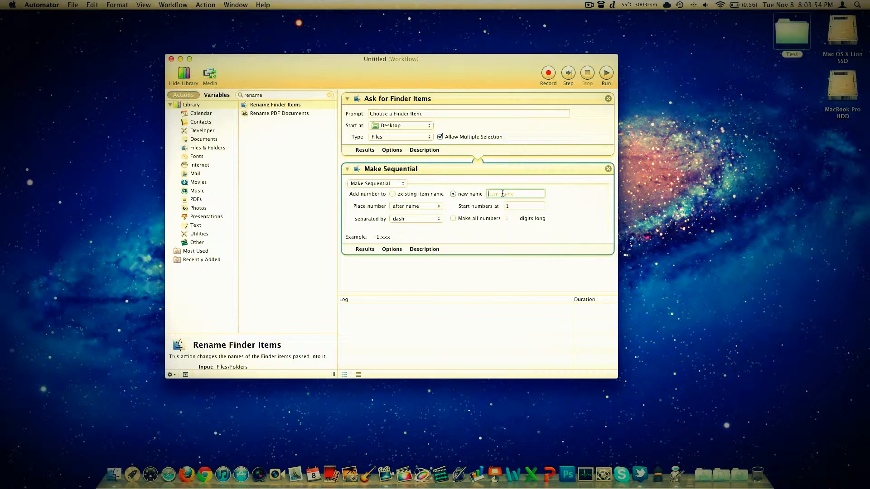
text(Seinfeld)
Keep the number after the name starting at 1, and separate it with a period.
click(417, 207)
click(416, 208)
click(519, 207)
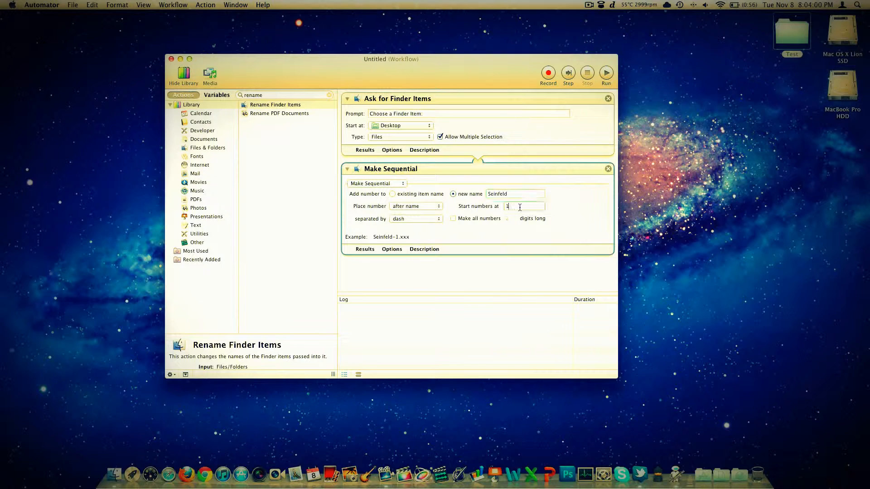
click(428, 219)
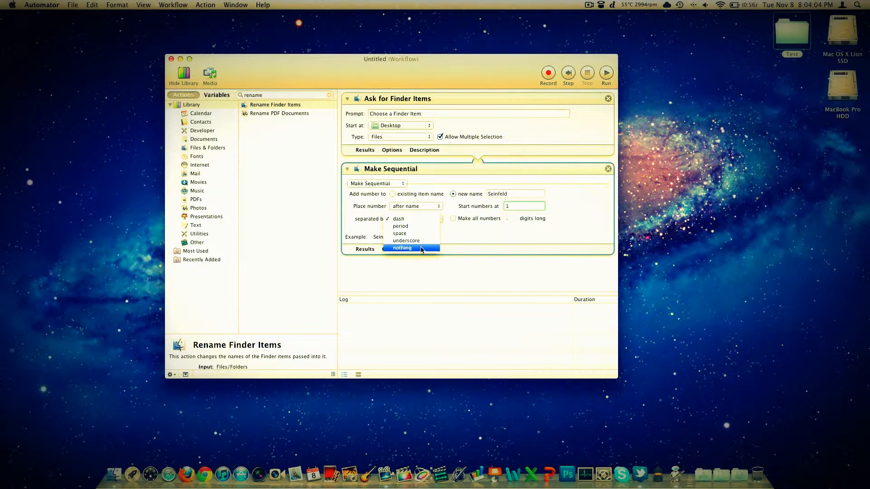
click(457, 240)
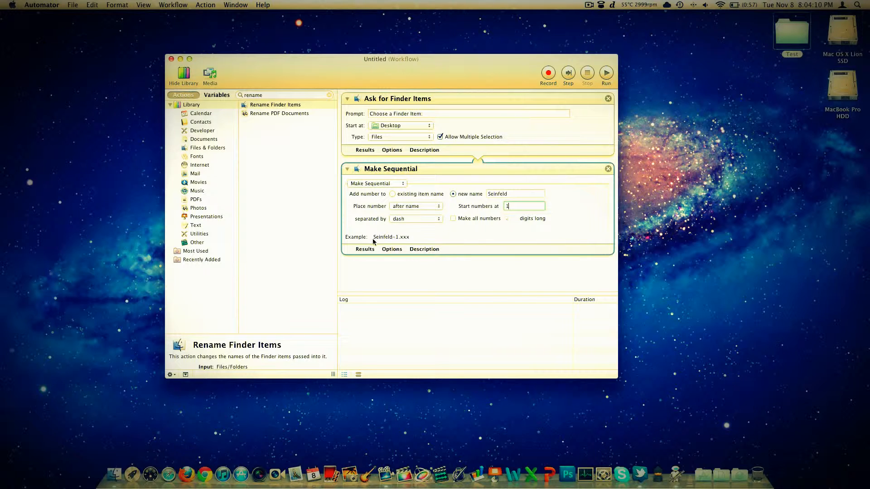
click(417, 220)
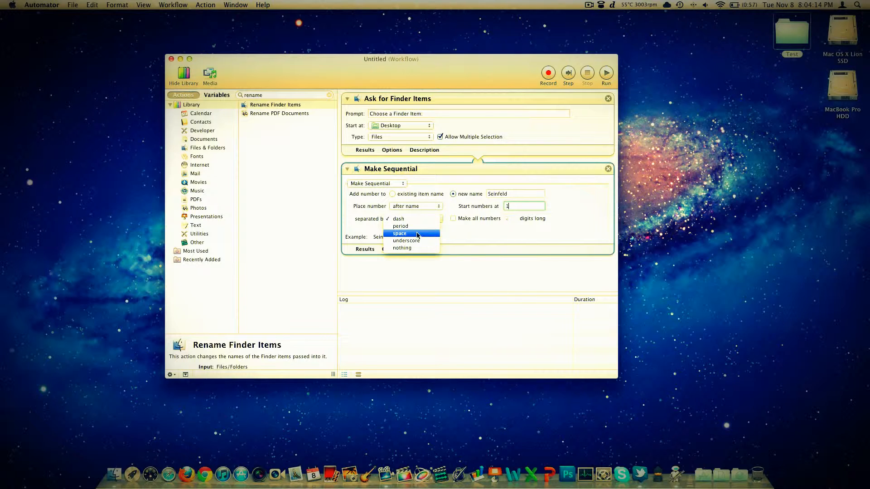
click(418, 227)
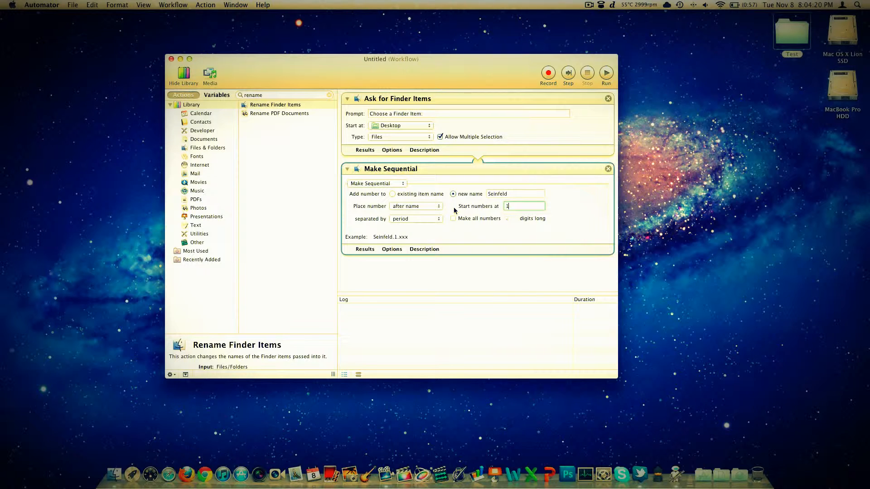
Enable fixed-length numbers in the Make Sequential action and make them 1 digit long.
click(471, 219)
click(508, 218)
text(100)
key(BackSpace)
key(BackSpace)
Run the workflow and choose all the images in the desktop Test folder as the files to rename.
click(606, 72)
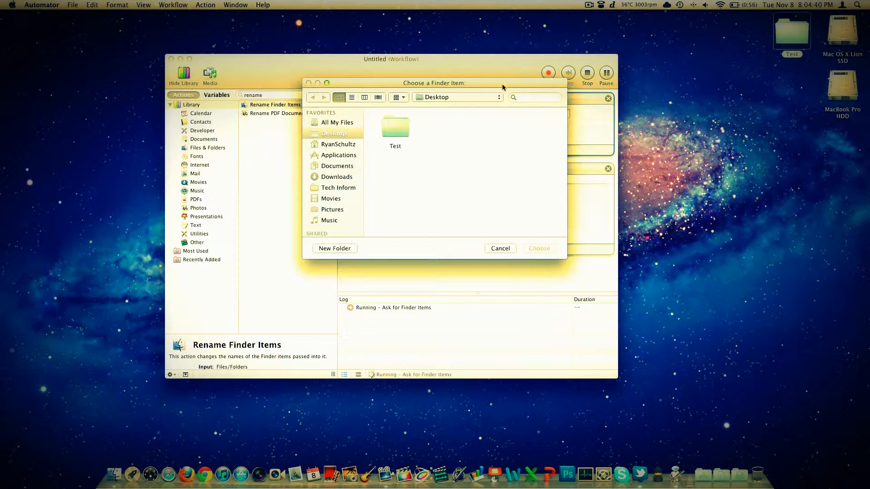
drag(503, 84, 505, 164)
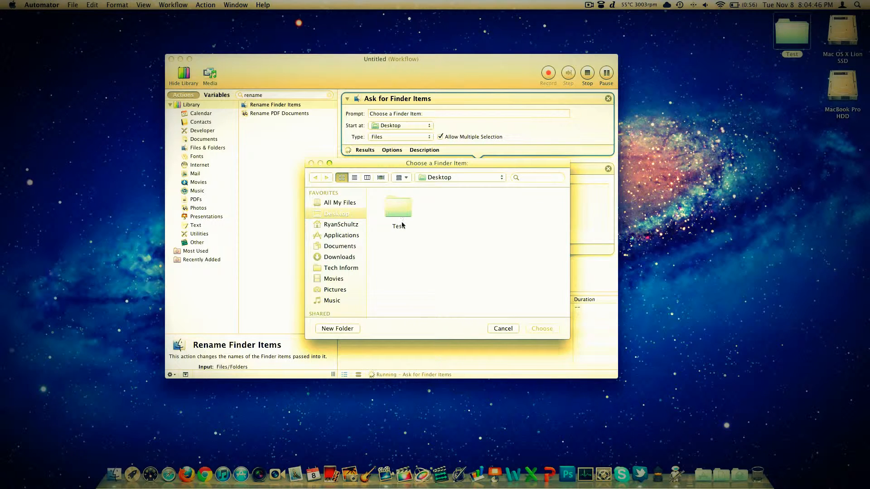
click(342, 234)
click(341, 213)
double_click(391, 207)
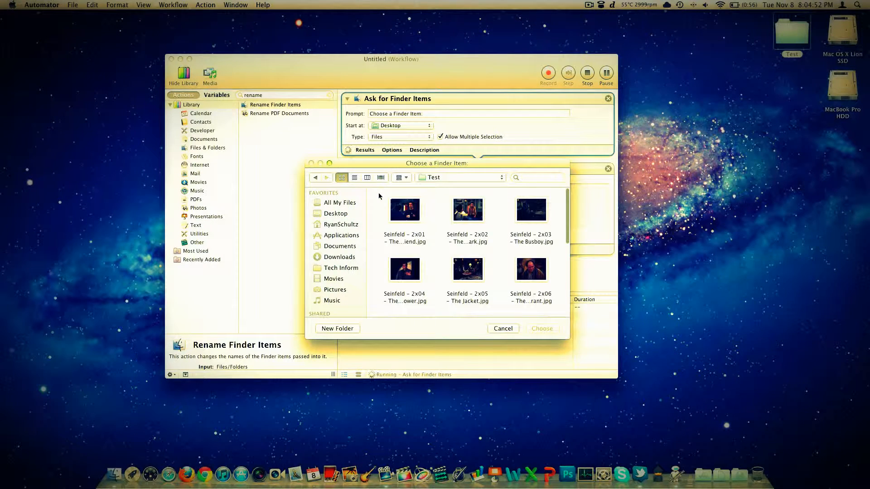
click(403, 210)
drag(422, 220, 523, 297)
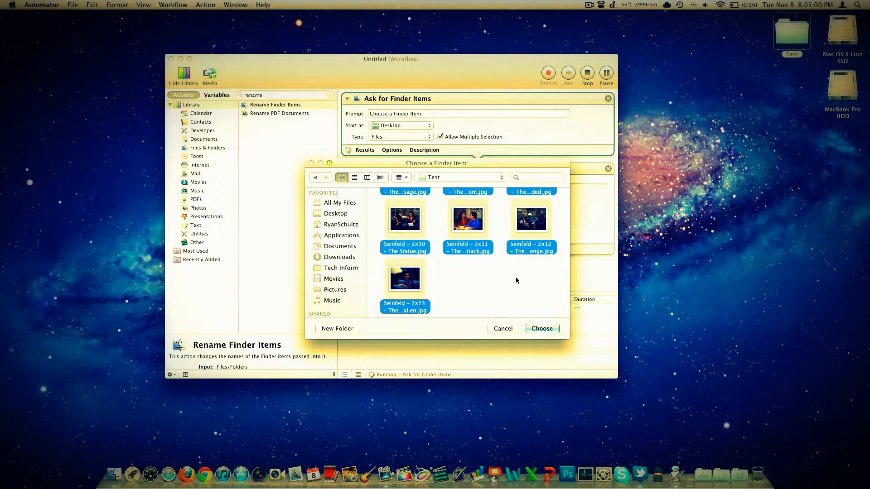
click(513, 283)
drag(514, 285, 377, 162)
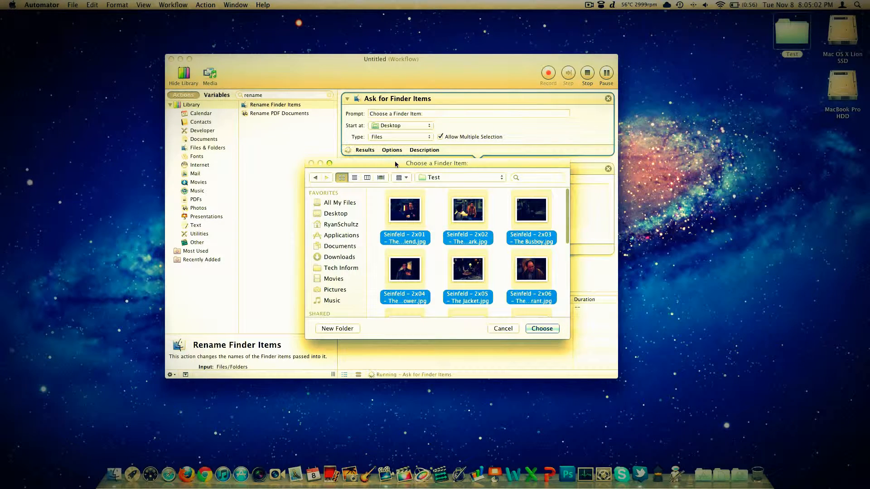
click(542, 329)
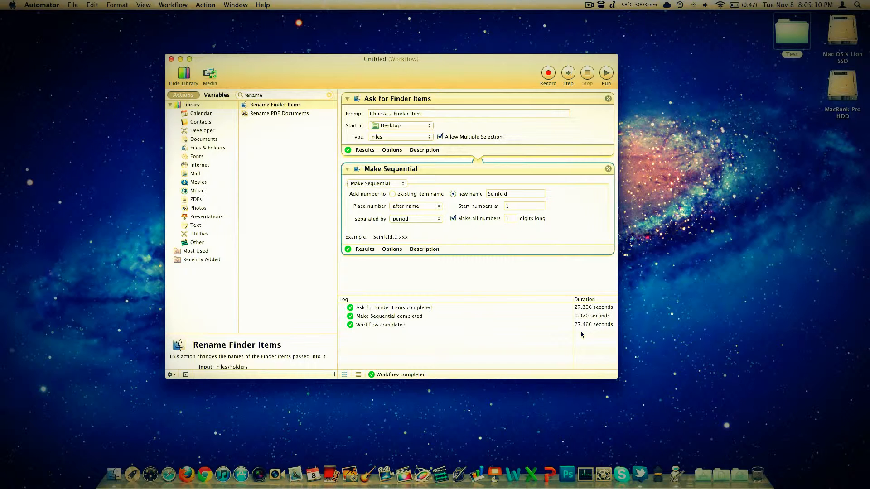
Open the Test folder, add fifteen sets of copies of all its images, and close the folder window.
double_click(792, 31)
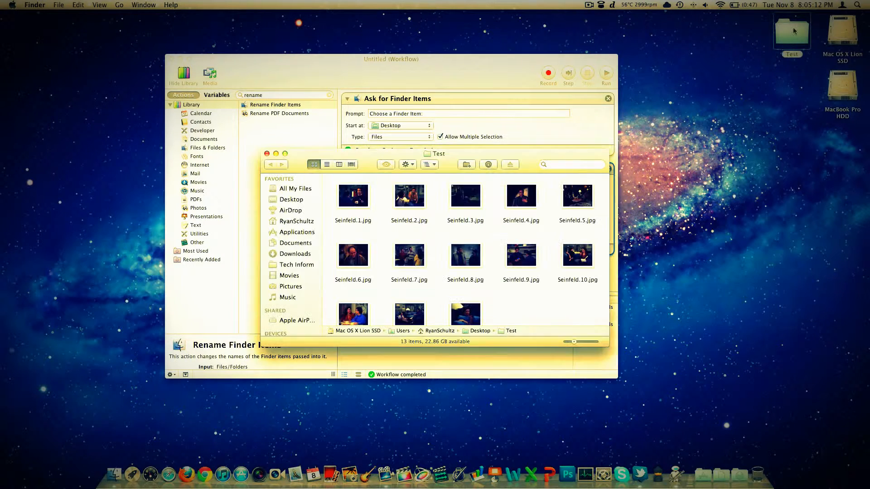
scroll(541, 279, down, 3)
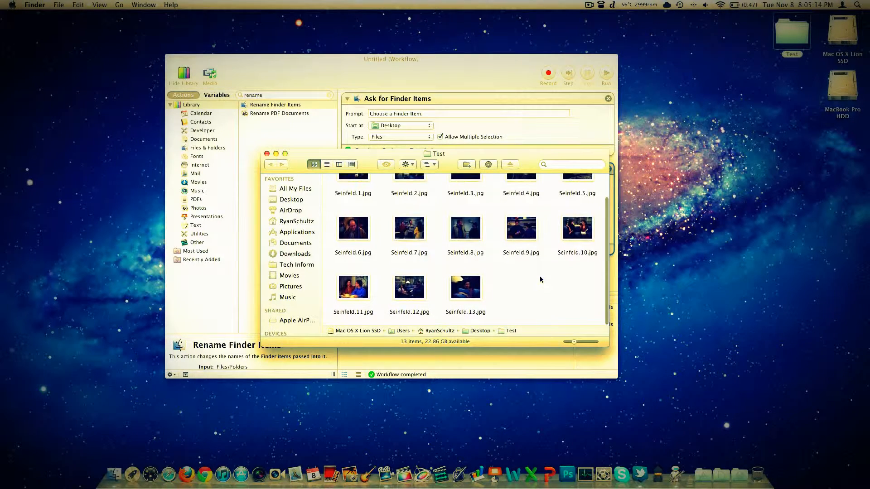
key(super+a)
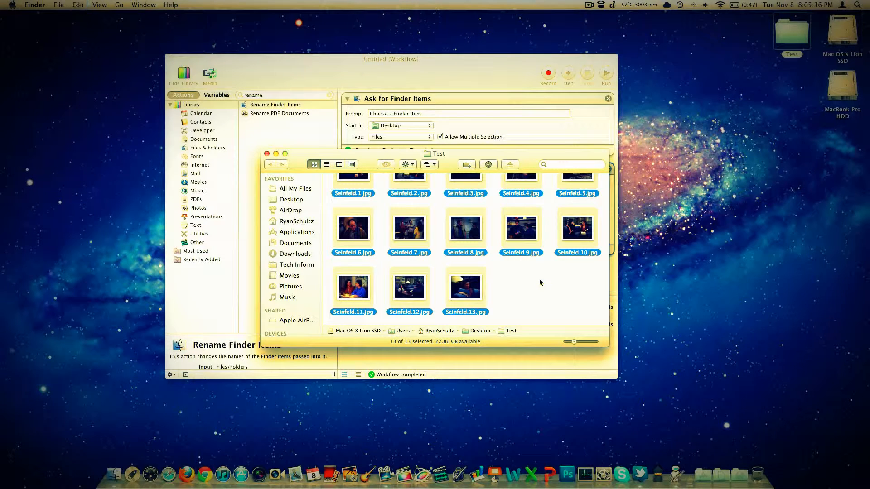
click(538, 284)
key(super+v)
click(539, 286)
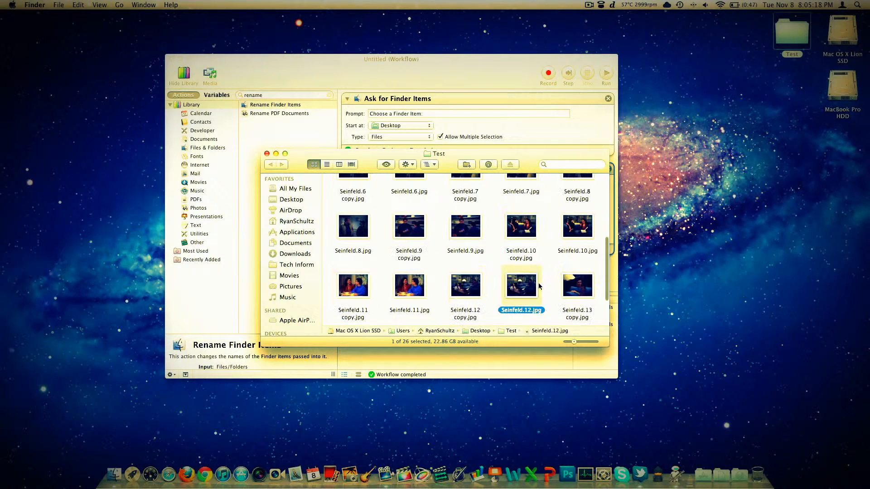
key(super+v)
key(super+v)
key(super+v)
key(super+v)
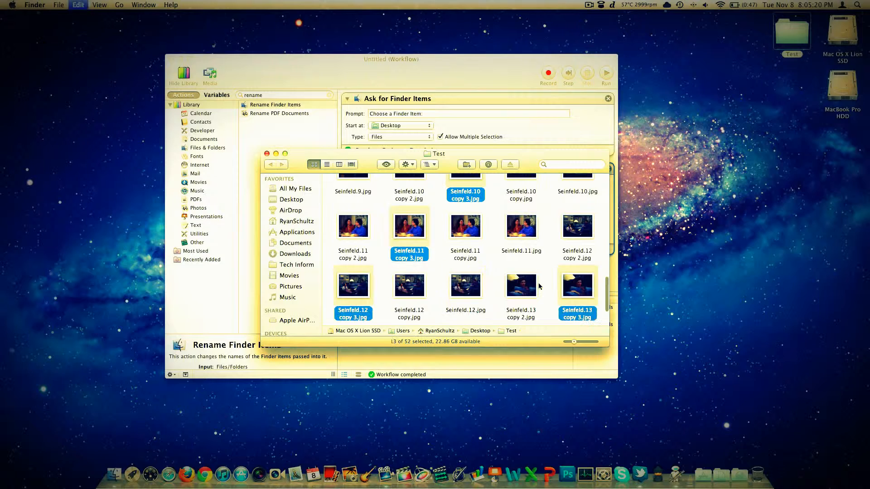
key(super+v)
key(super+v)
key(super+v)
key(super+v)
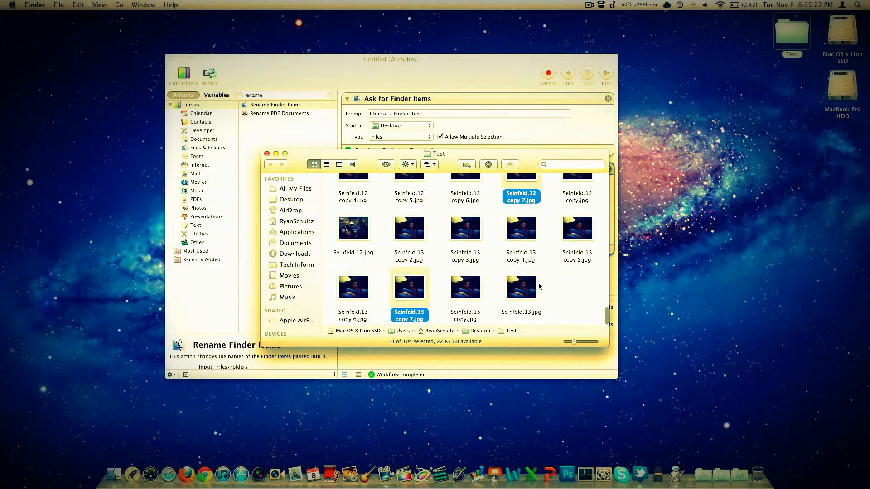
key(super+v)
key(super+v)
key(super+v)
key(super+v)
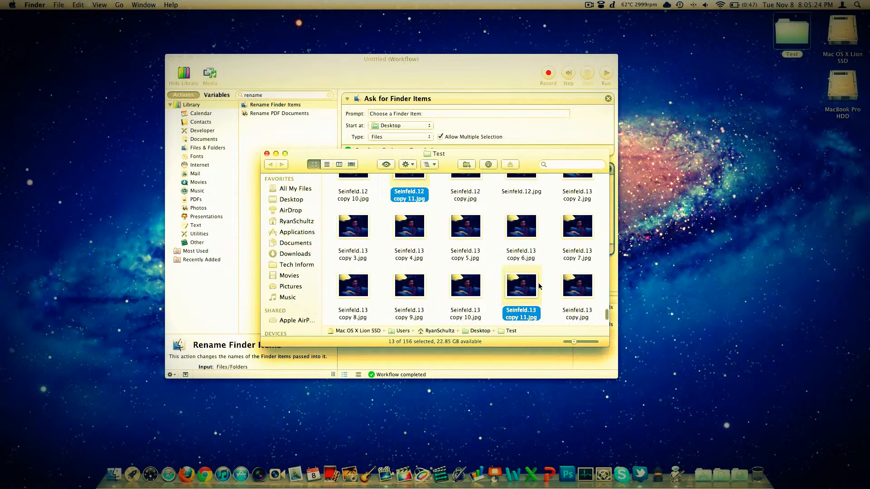
key(super+v)
key(super+v)
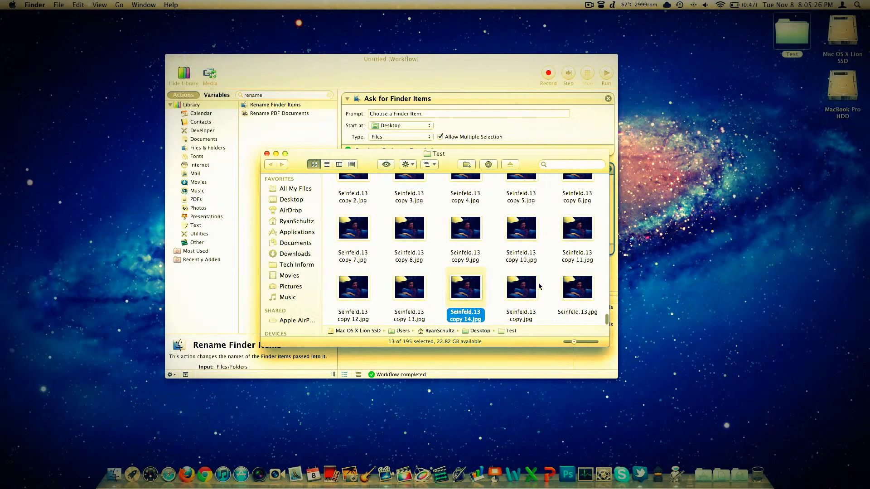
key(super+w)
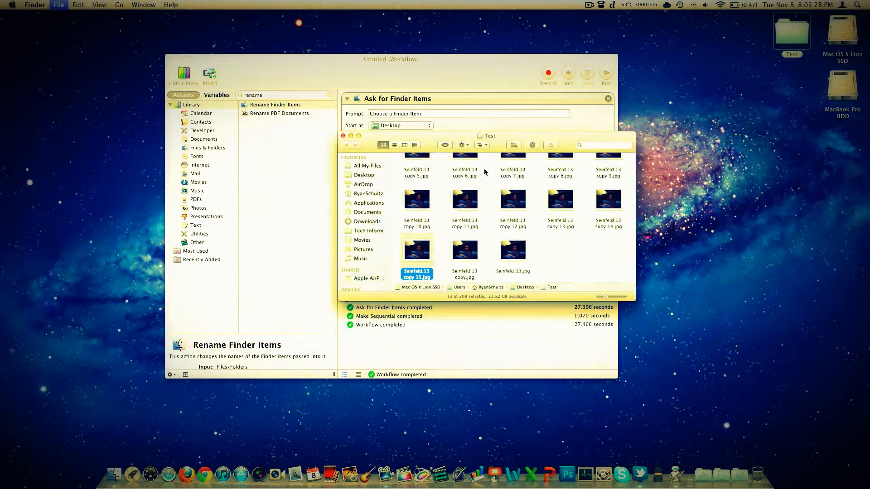
Place the sequence number before the name and separate it with an underscore.
click(516, 193)
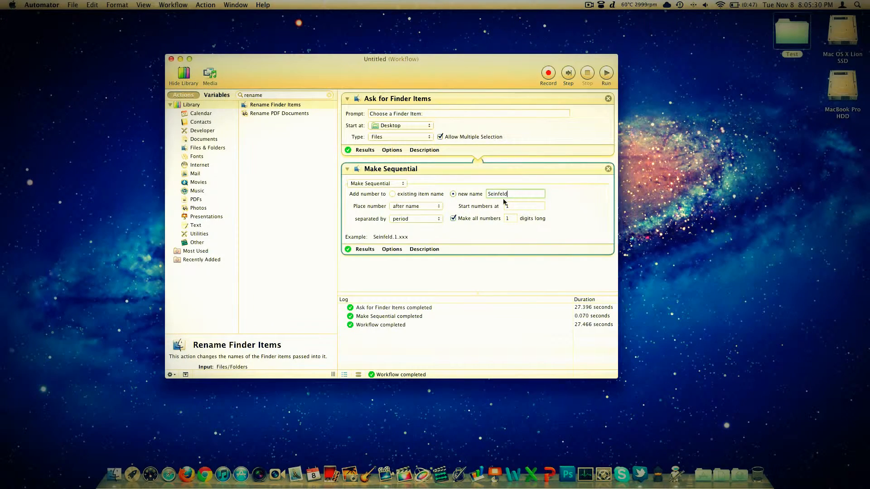
click(430, 206)
click(426, 213)
click(414, 219)
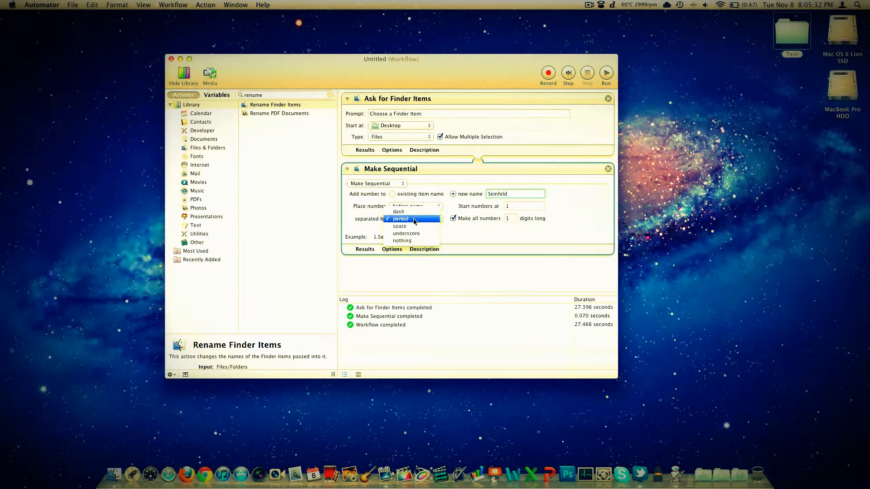
click(412, 234)
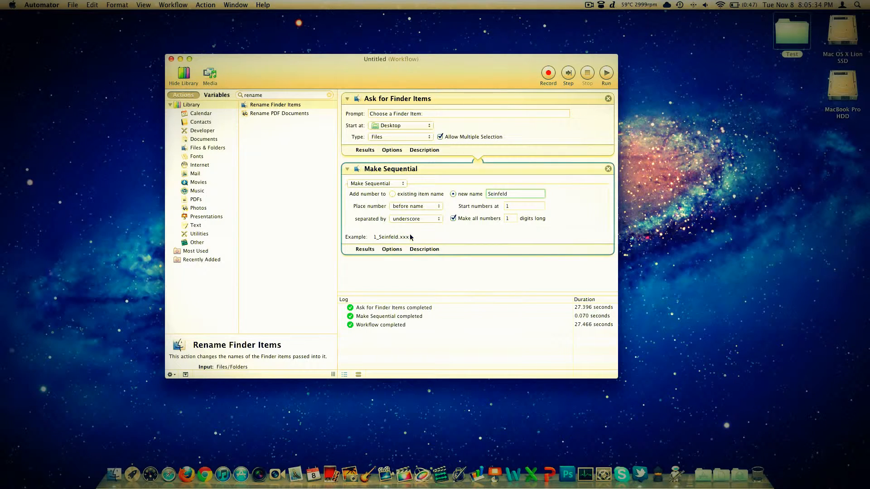
Make all sequence numbers 3 digits long.
click(513, 218)
text(2)
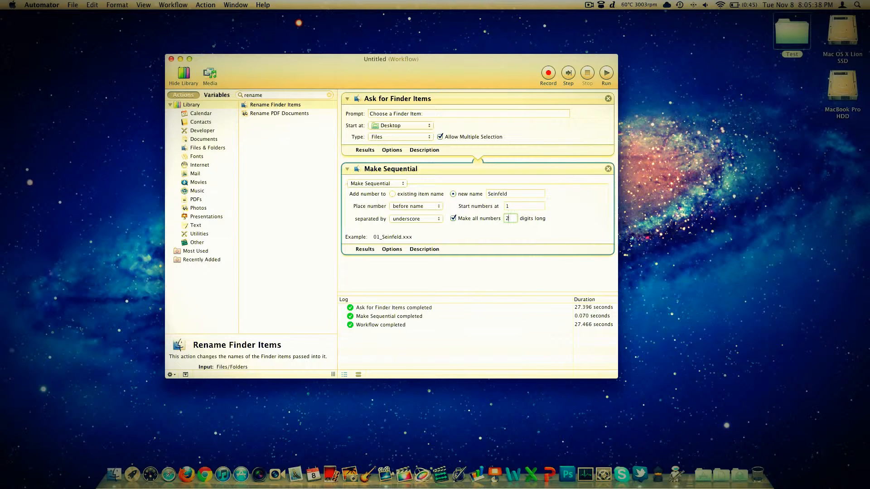
key(BackSpace)
text(3)
Run the workflow again on every image in the Test folder, including the copies.
click(606, 74)
click(404, 129)
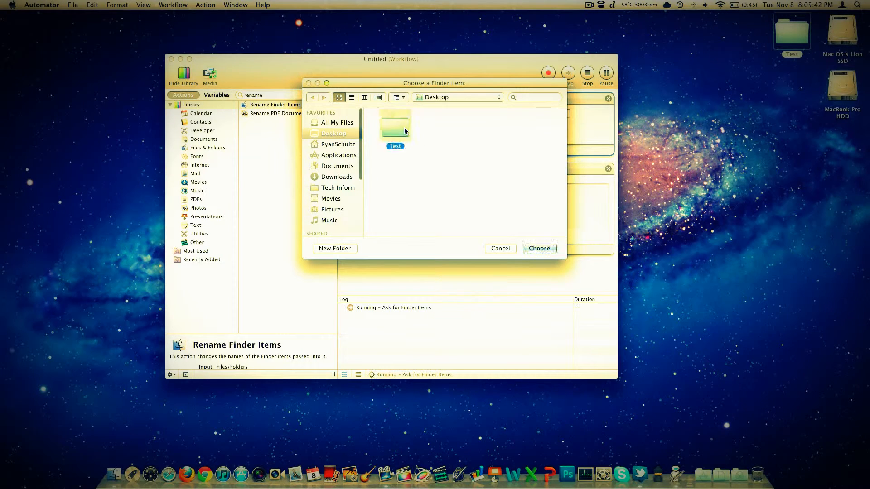
double_click(404, 129)
key(super+a)
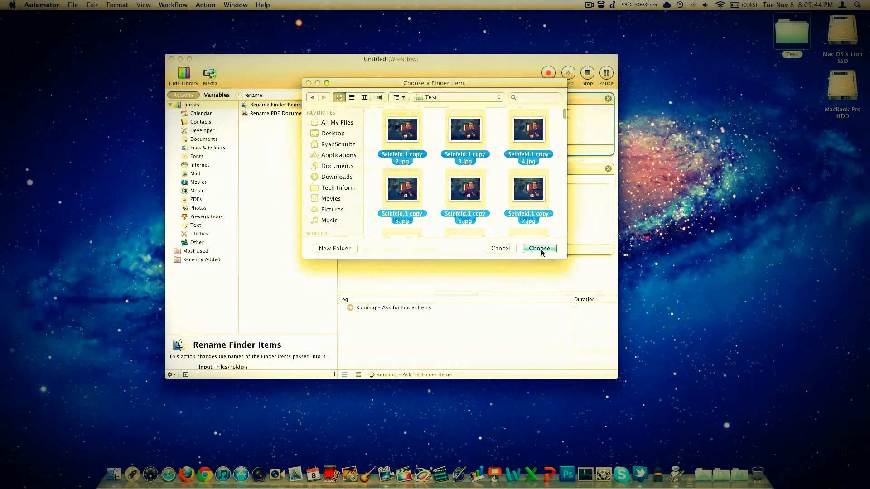
click(540, 250)
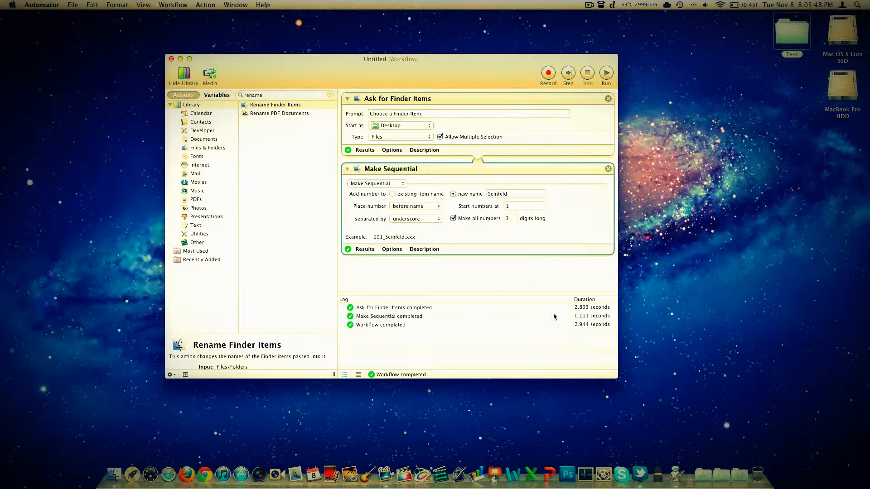
Open the Test folder, check the file names from the last to the first image, and close the window.
click(791, 45)
double_click(791, 44)
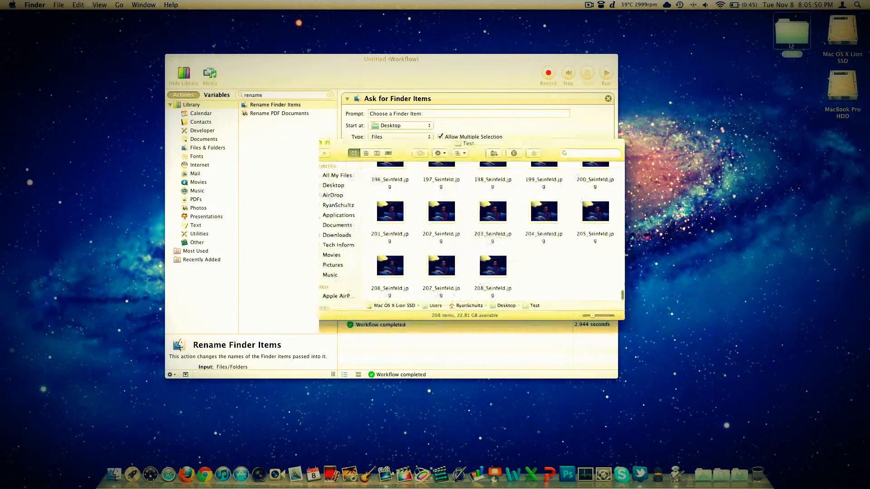
scroll(563, 235, down, 20)
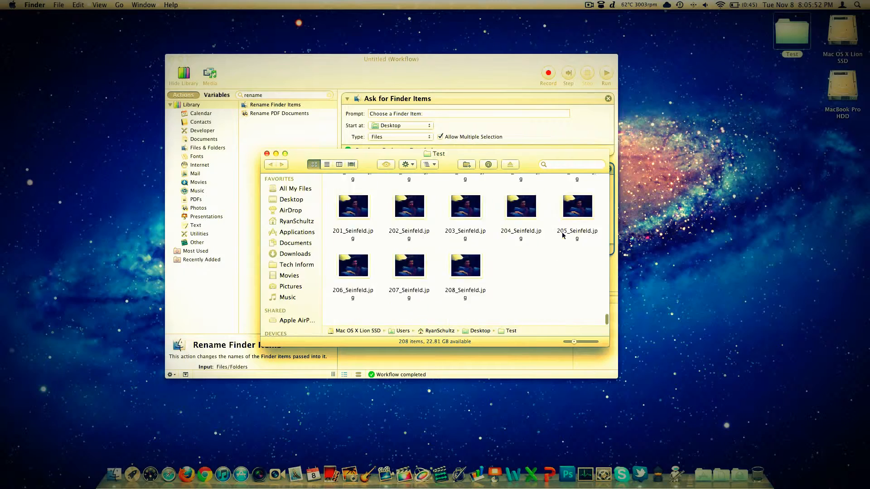
scroll(563, 234, up, 20)
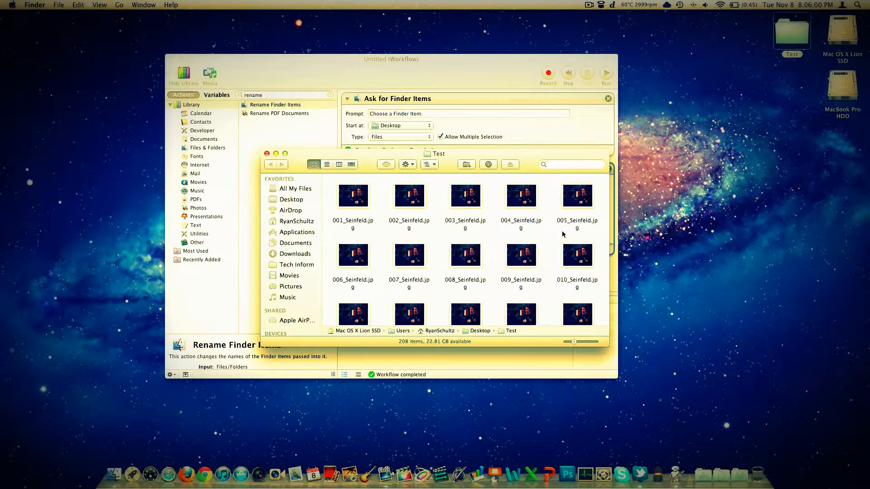
key(super+w)
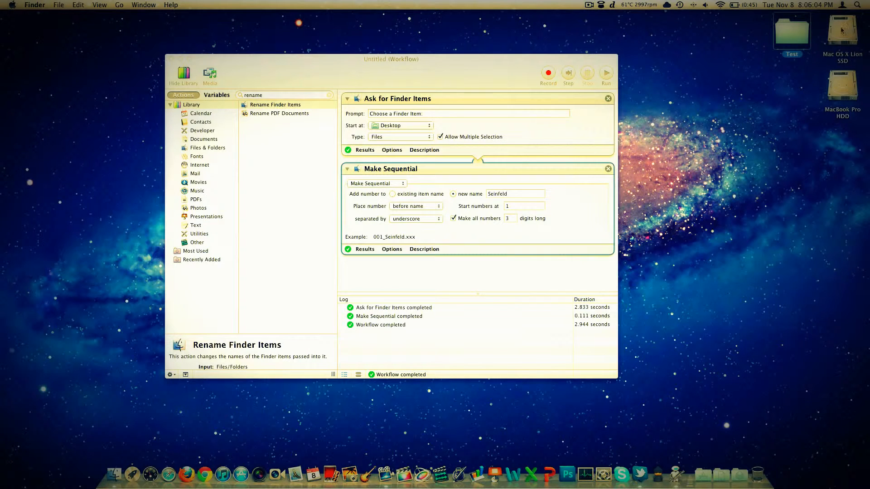
right_click(804, 34)
click(647, 120)
drag(519, 62, 529, 53)
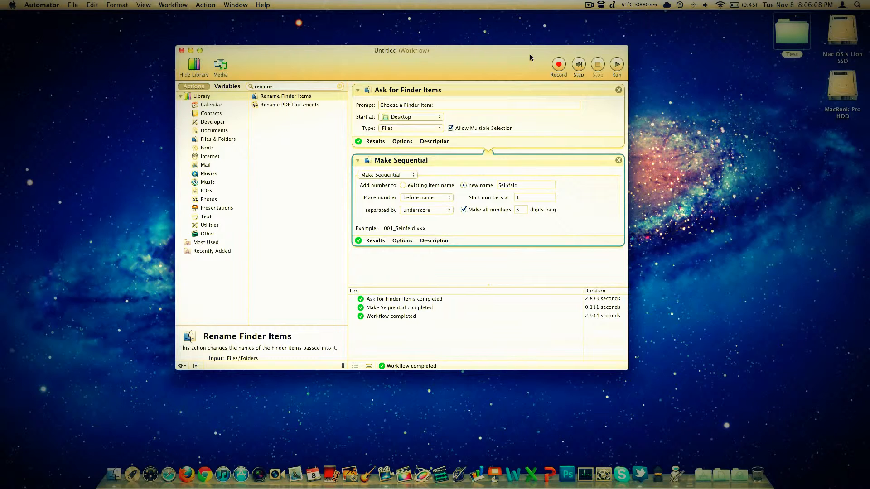